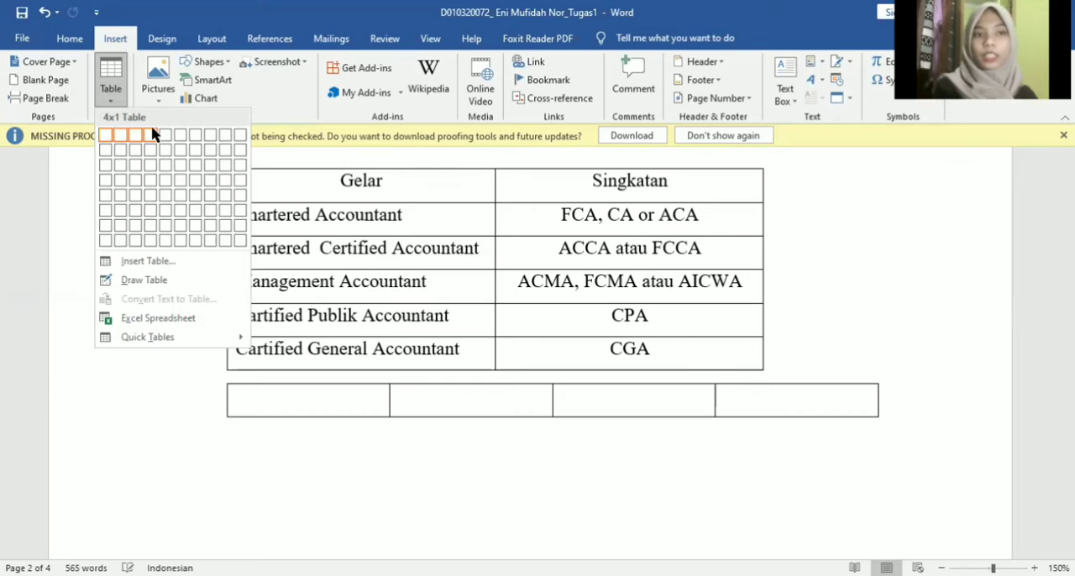
- Insert a table with four columns and five rows below the accountant titles table, and delete it again
left_click(148, 189)
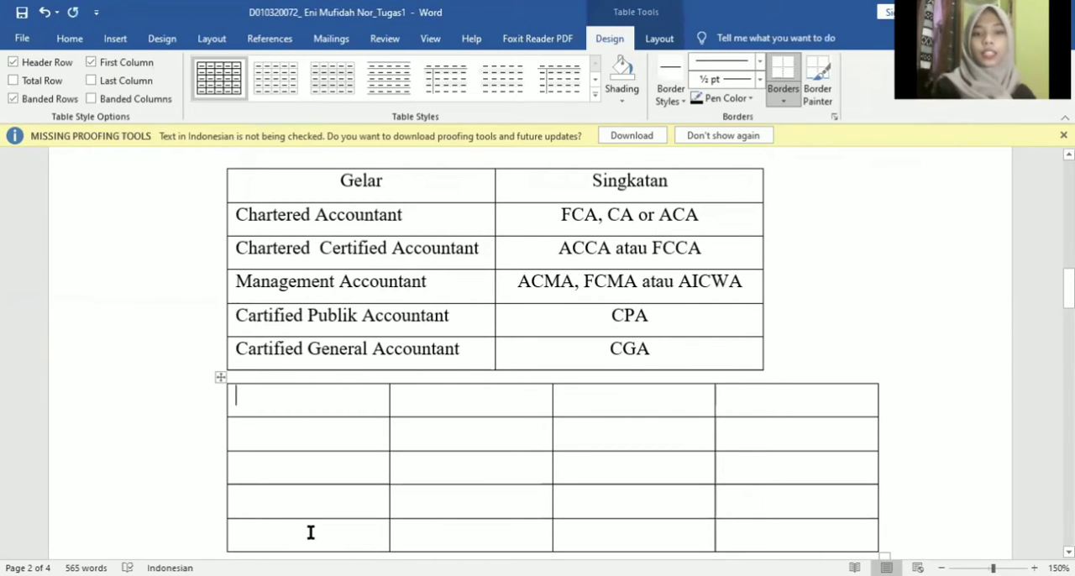
scroll(311, 532, "down", 1)
scroll(311, 533, "down", 3)
scroll(331, 360, "up", 3)
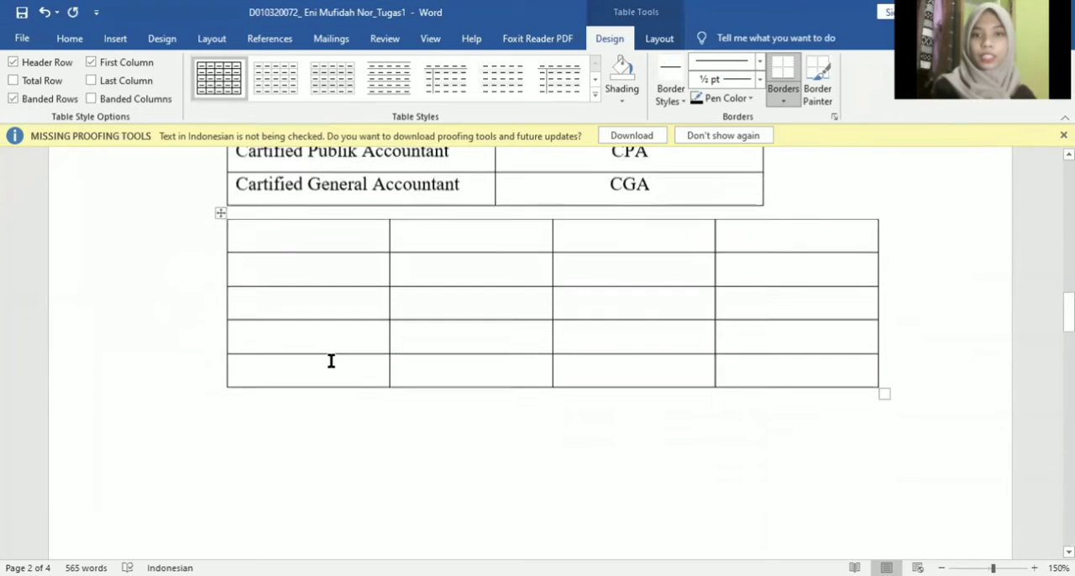
scroll(330, 360, "up", 1)
scroll(331, 360, "down", 2)
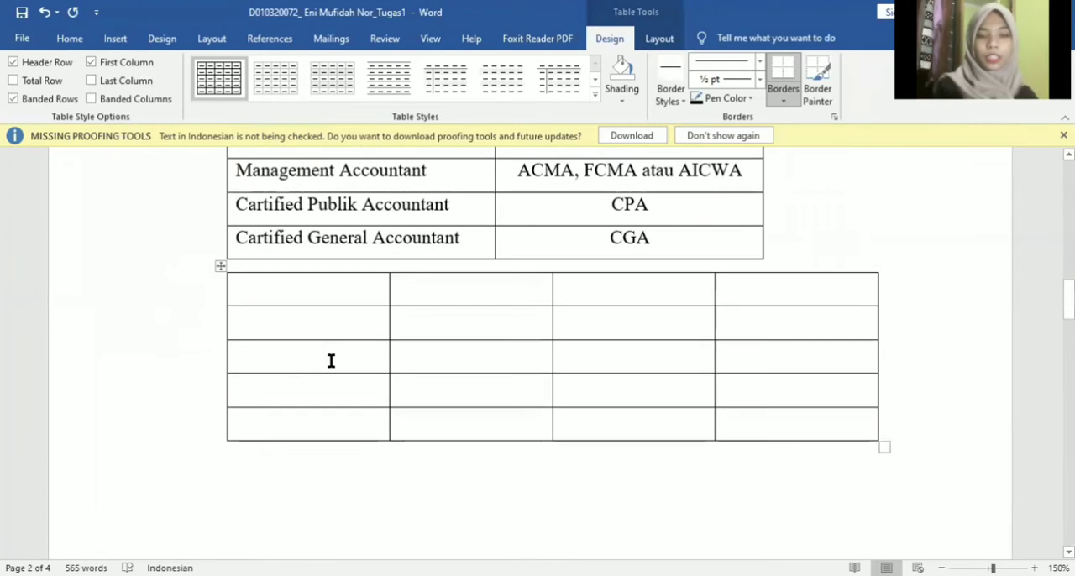
left_click(219, 266)
key("BackSpace")
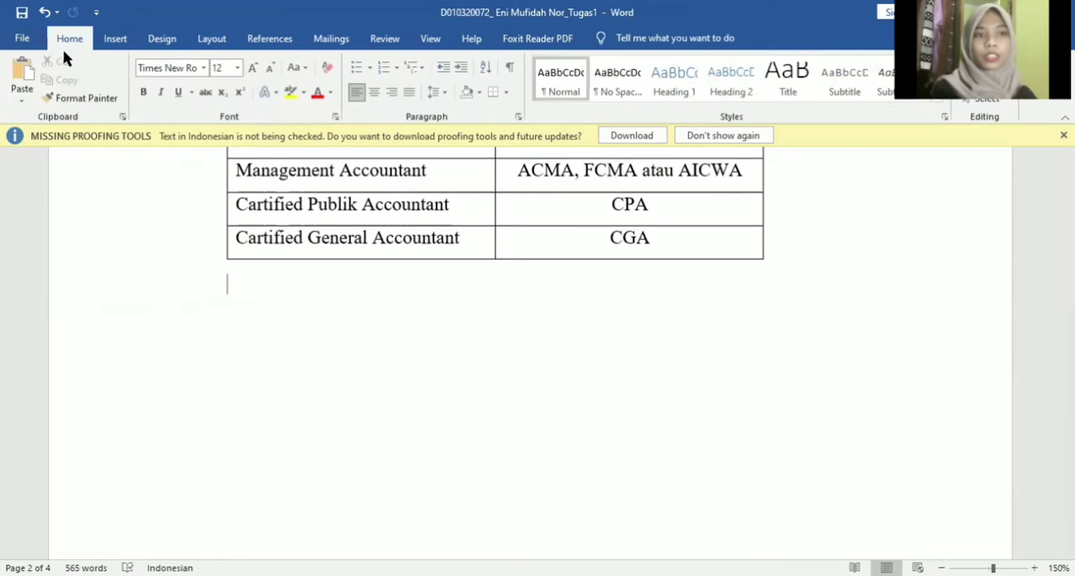
- Insert a table with 5 columns and 10 rows below the accountant titles table by specifying its dimensions
left_click(115, 38)
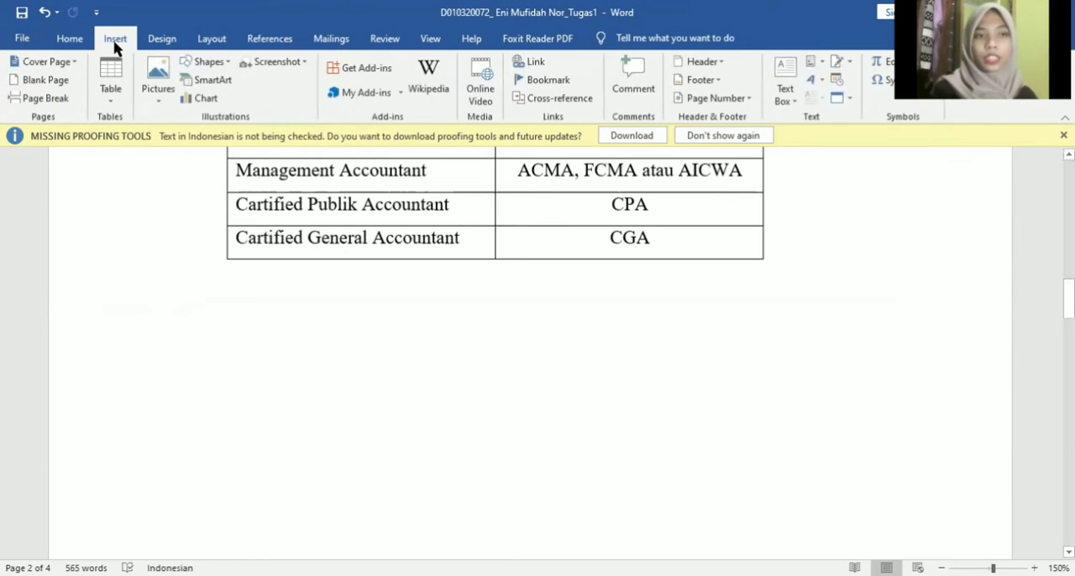
left_click(112, 99)
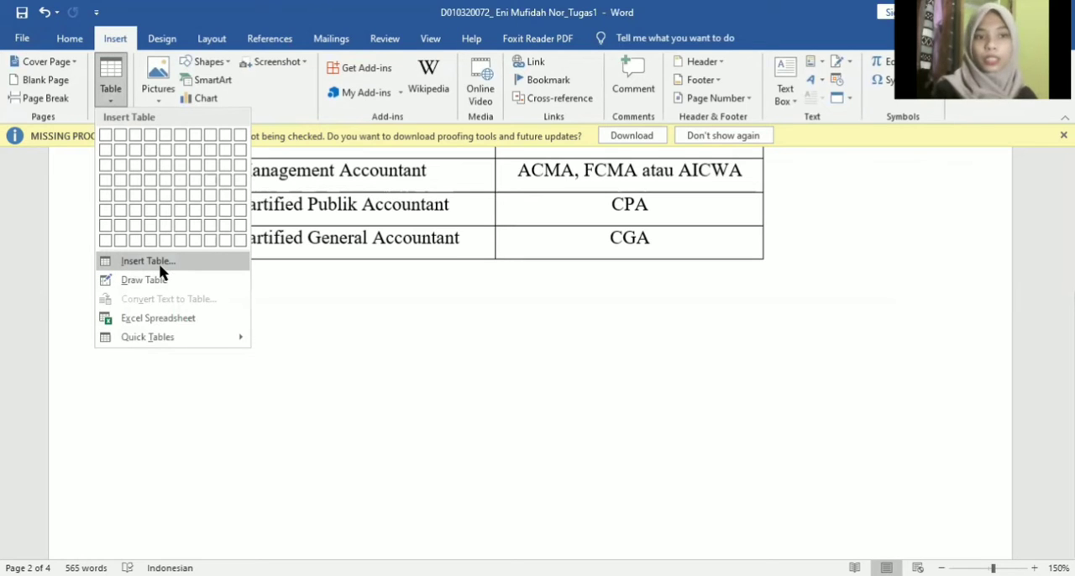
left_click(160, 266)
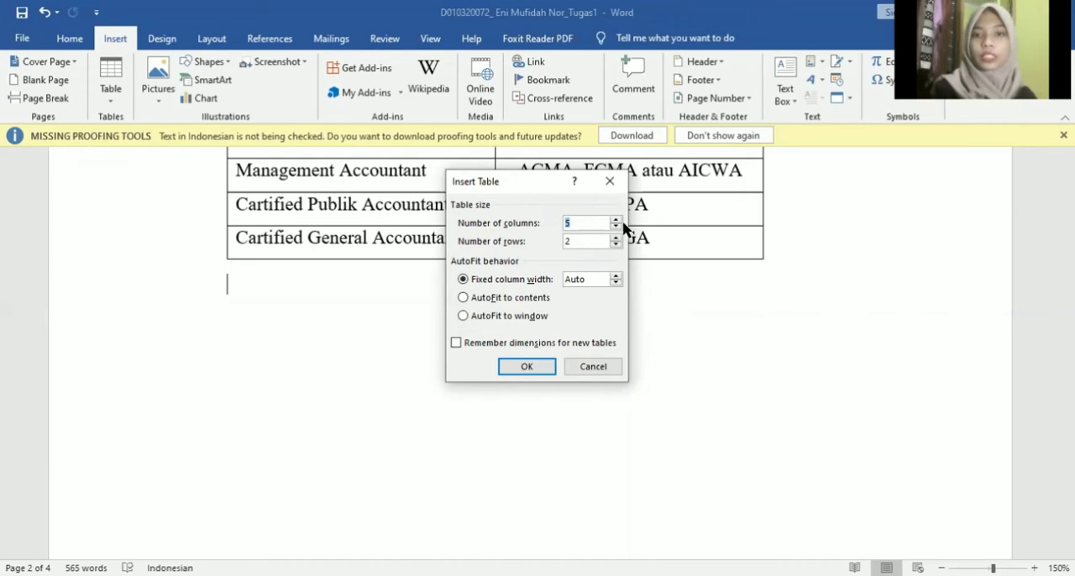
key("BackSpace")
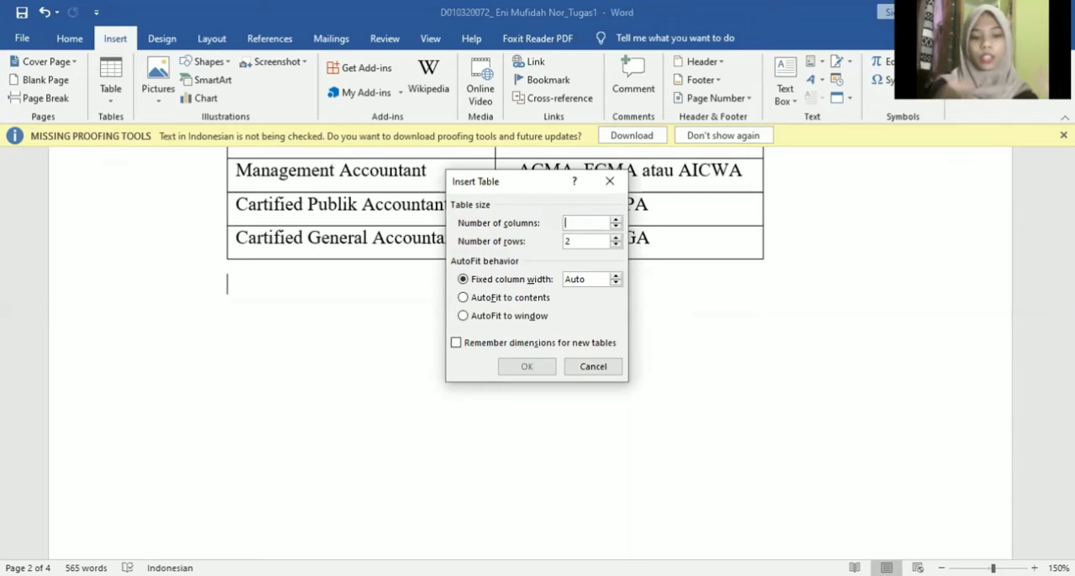
type("5")
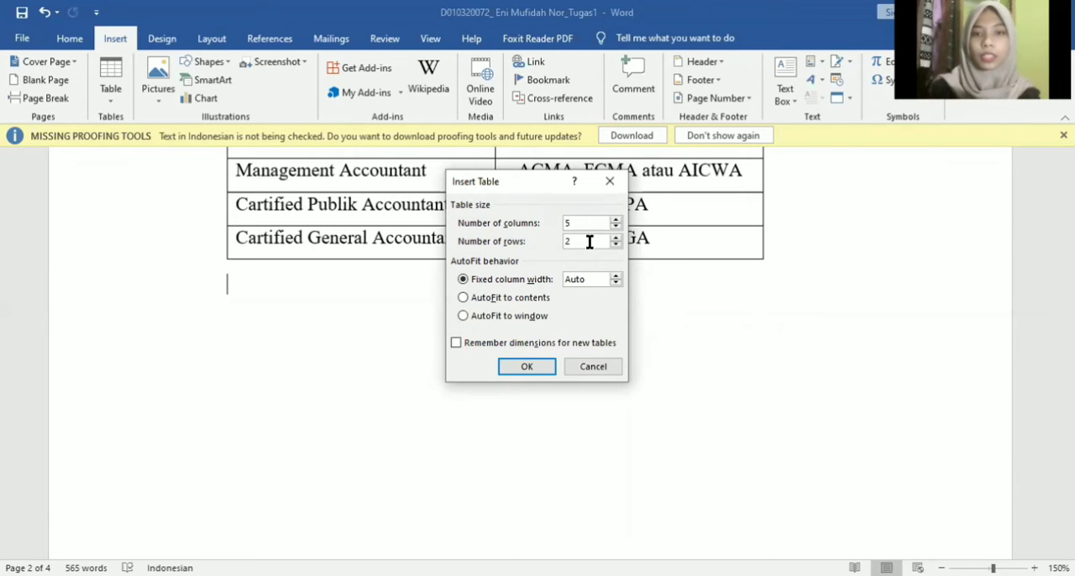
key("BackSpace")
type("10")
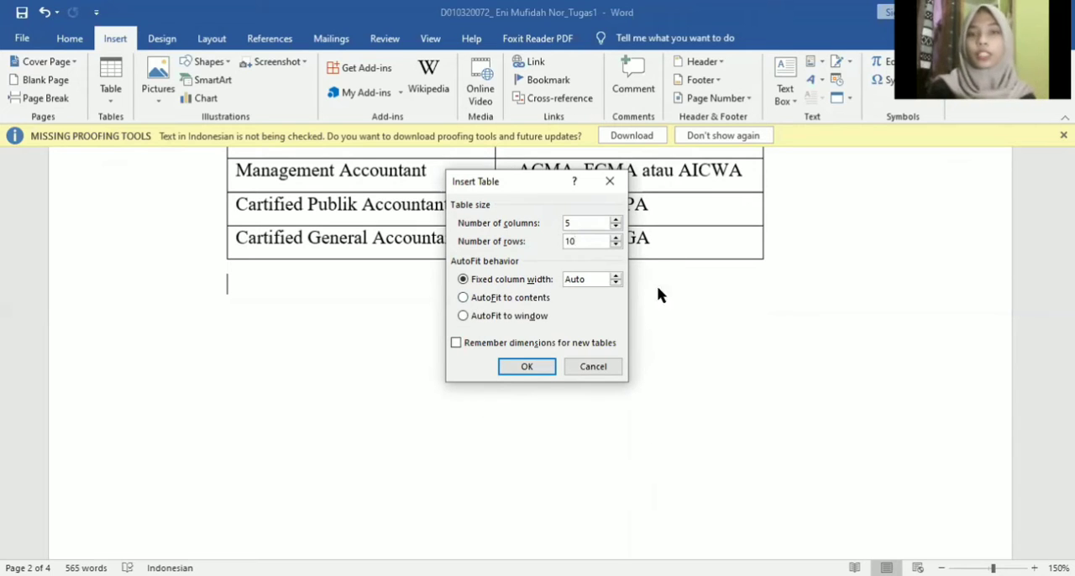
left_click(527, 367)
scroll(534, 368, "down", 2)
scroll(534, 369, "up", 3)
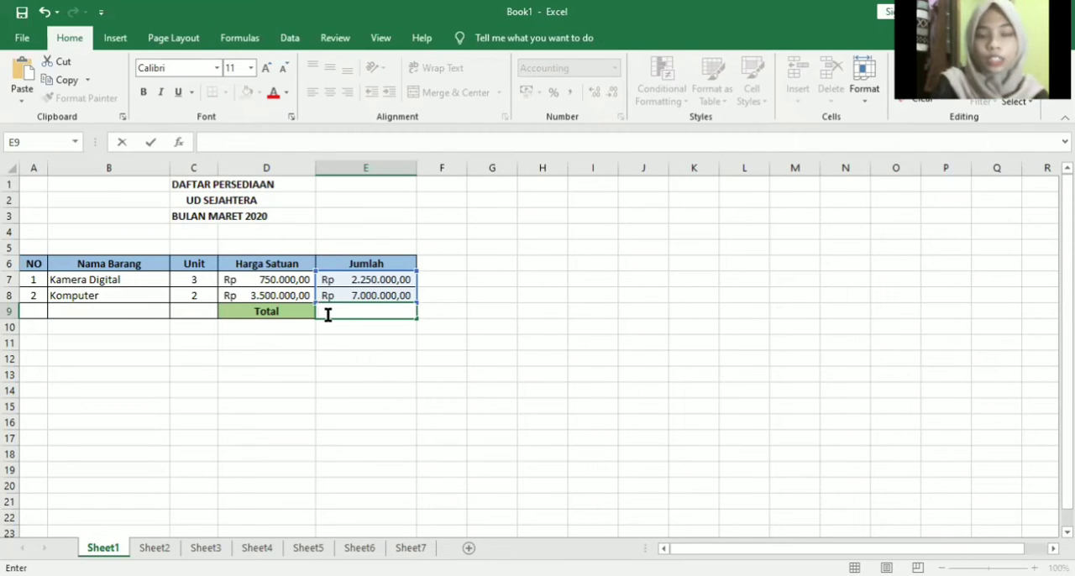
- Start inserting a function in the Total cell E9 and list the functions of the All category
left_click(180, 144)
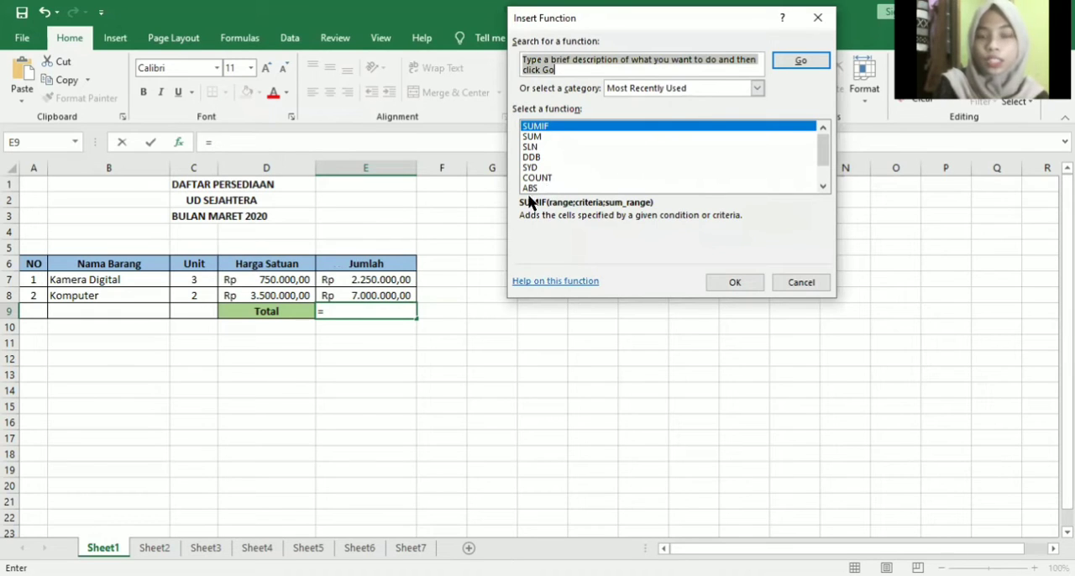
left_click(756, 89)
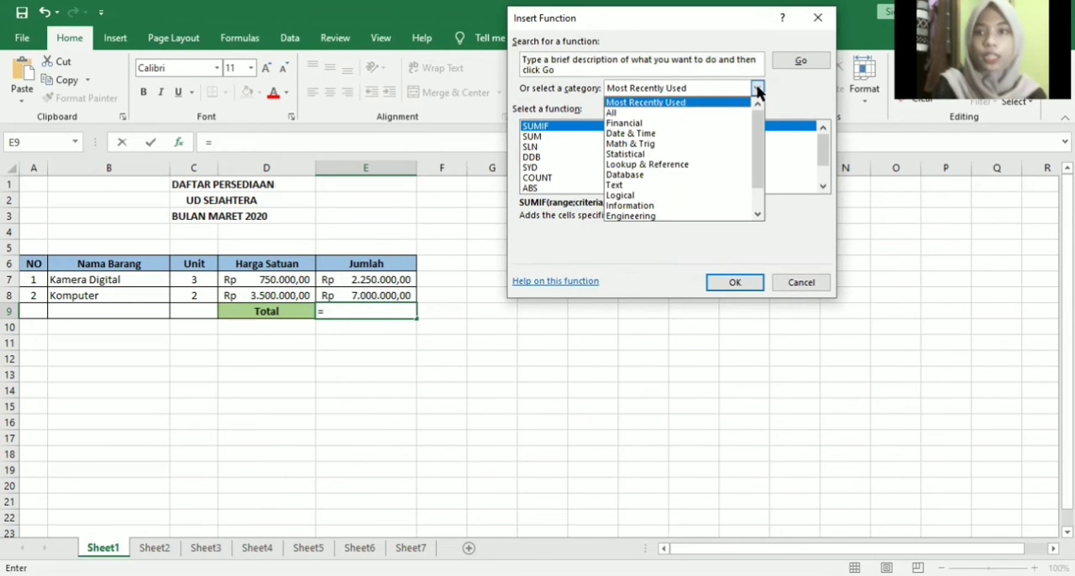
left_click(617, 112)
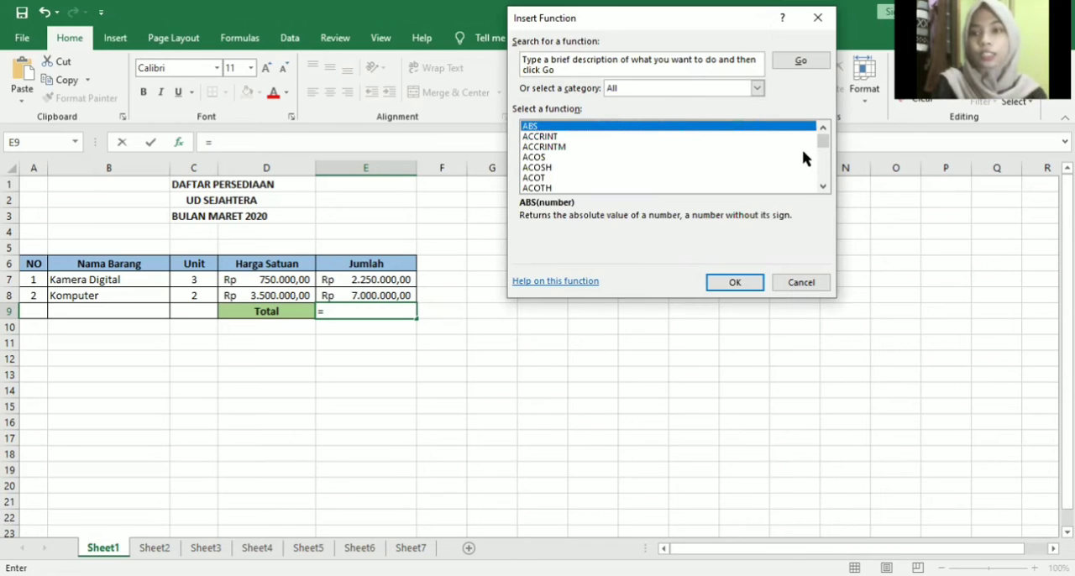
- Find SUM in the full function list and choose it for cell E9
left_click_drag(820, 144, 821, 170)
left_click(822, 127)
left_click(822, 126)
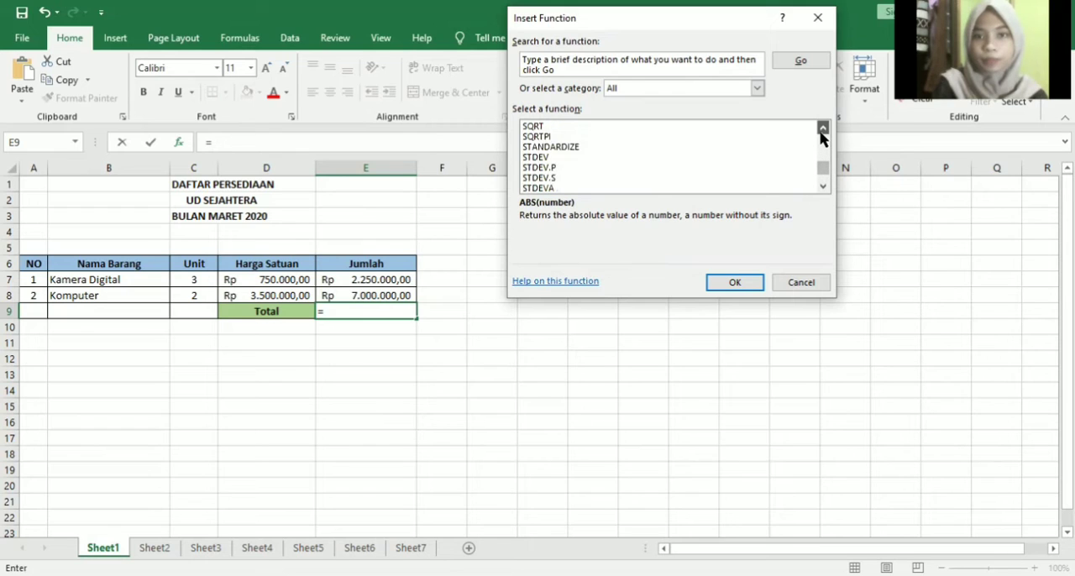
left_click(822, 127)
left_click(822, 127)
left_click(822, 127)
left_click(822, 127)
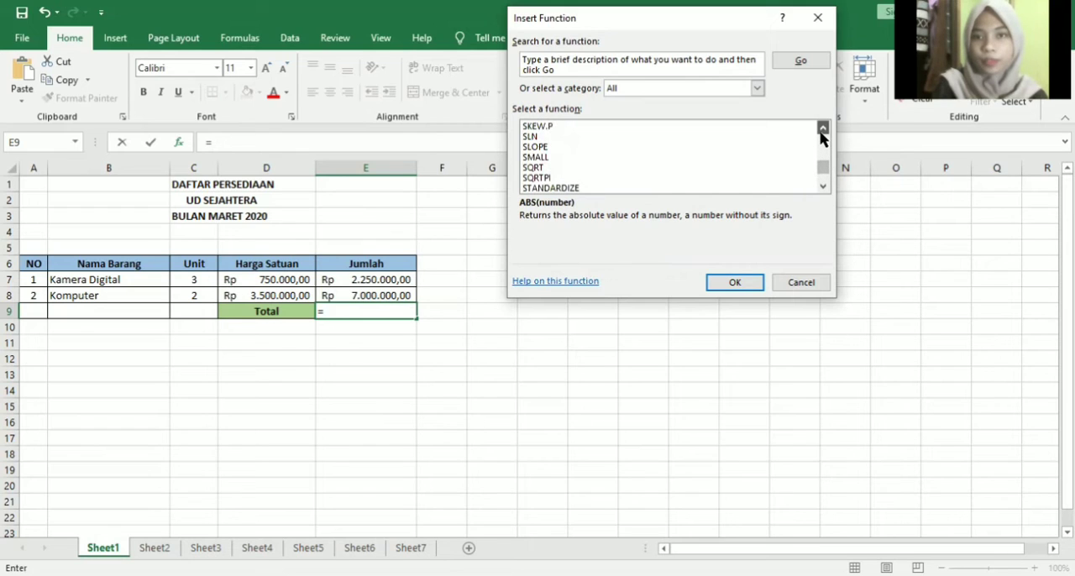
left_click(823, 186)
left_click(822, 186)
left_click(823, 187)
left_click(822, 187)
left_click(823, 187)
left_click(823, 186)
left_click(823, 187)
left_click(823, 186)
left_click(823, 187)
left_click(823, 186)
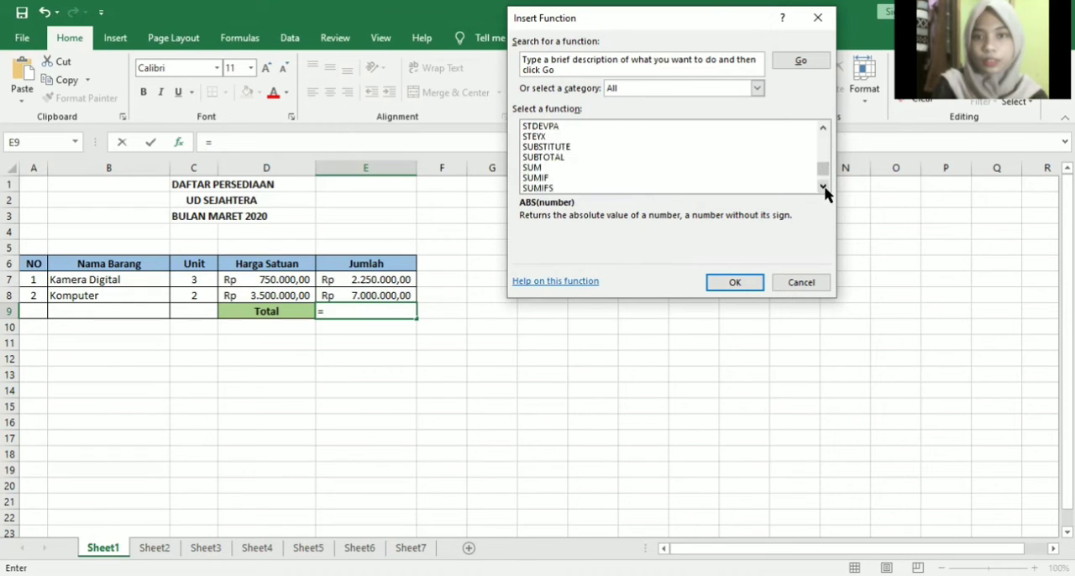
left_click(530, 168)
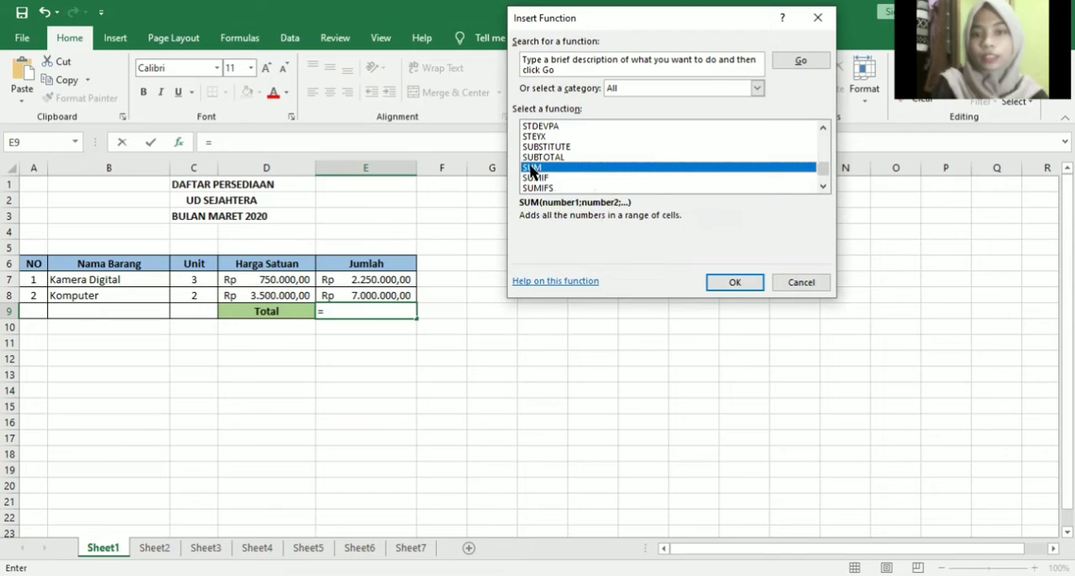
left_click(732, 282)
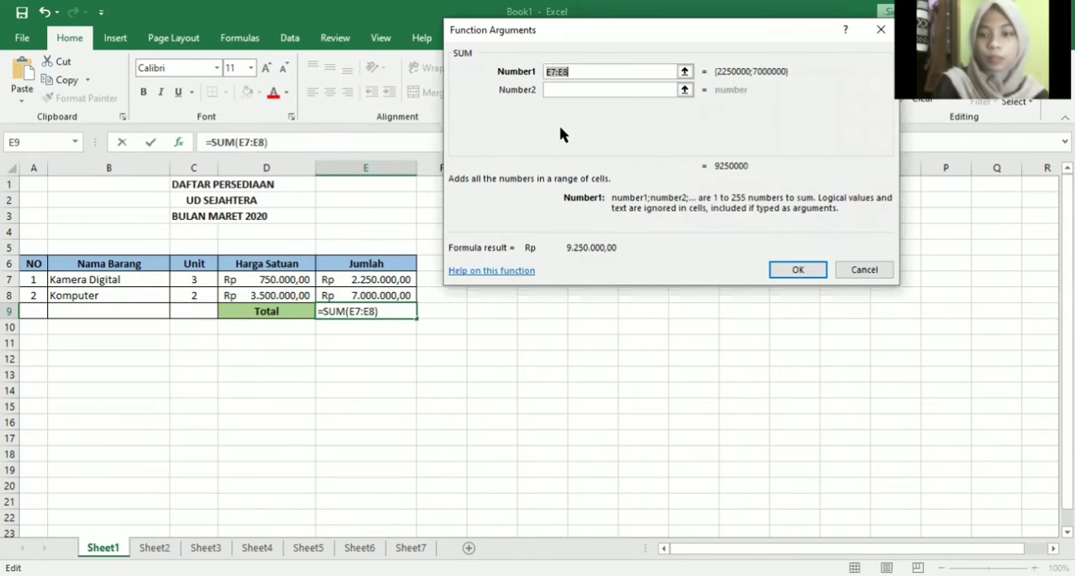
- Set the SUM argument Number1 to the Jumlah cells E7:E8 and complete the formula in E9
key("BackSpace")
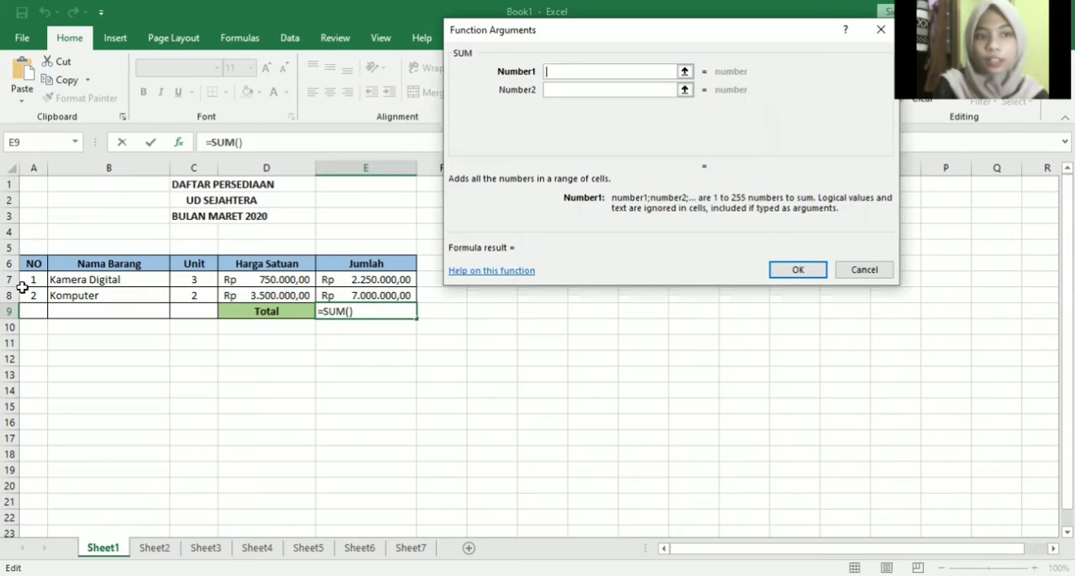
left_click(327, 283)
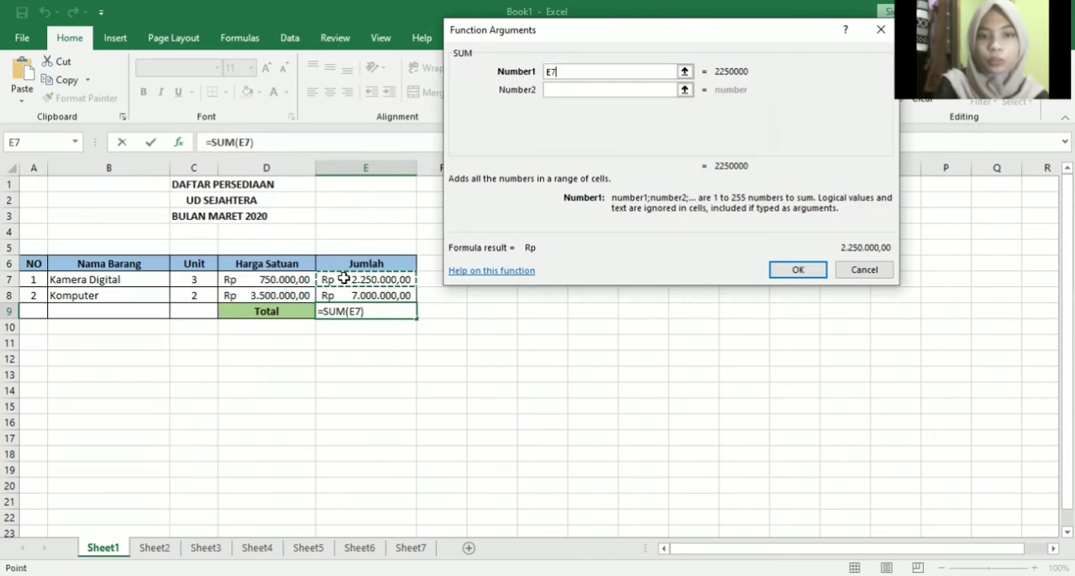
left_click_drag(343, 278, 336, 298)
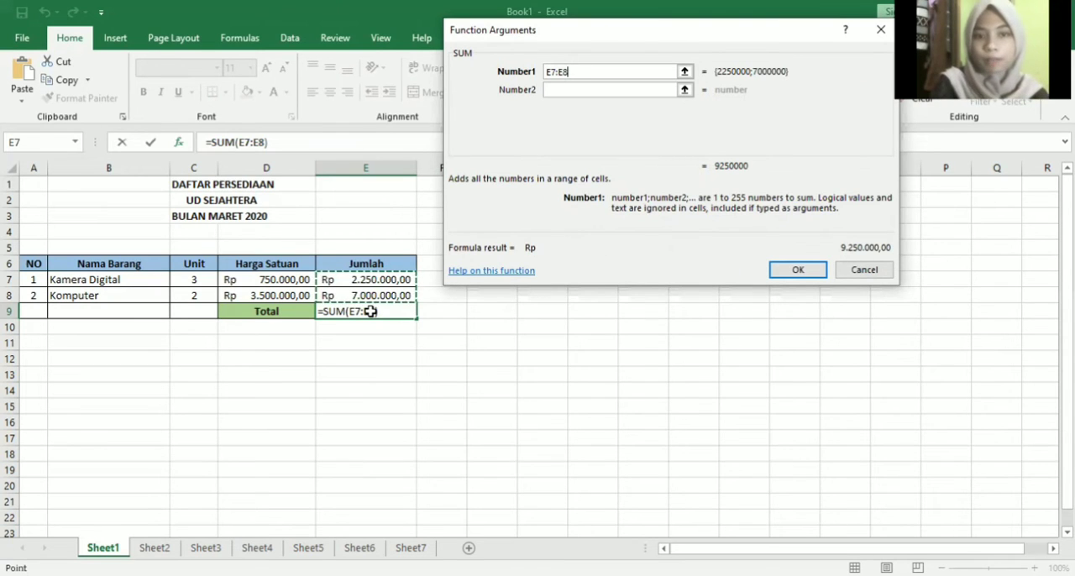
key("Return")
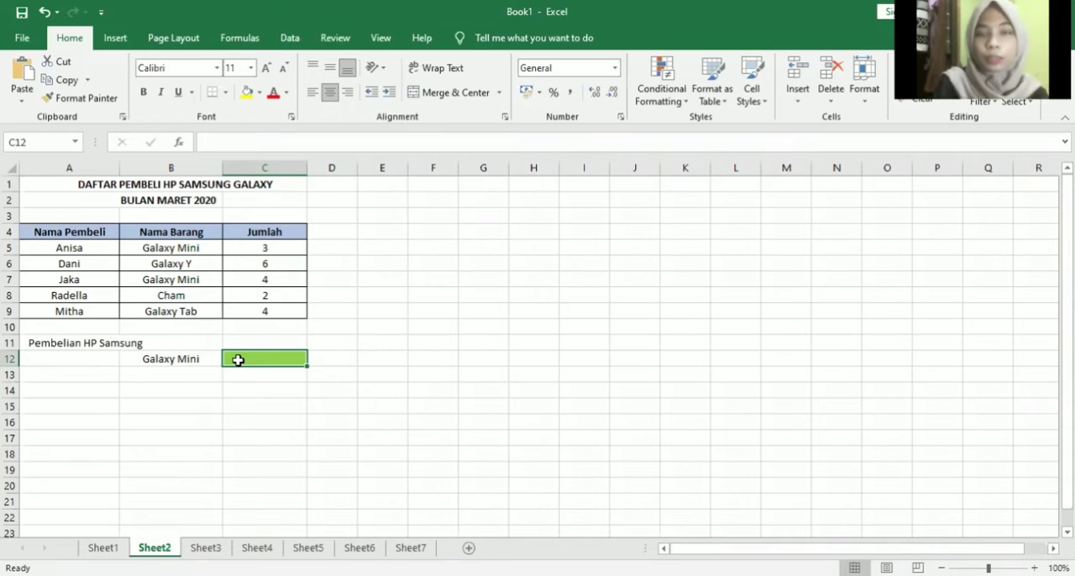
- Insert the SUMIF function in the green cell C12 of Sheet2, next to Galaxy Mini
left_click(177, 144)
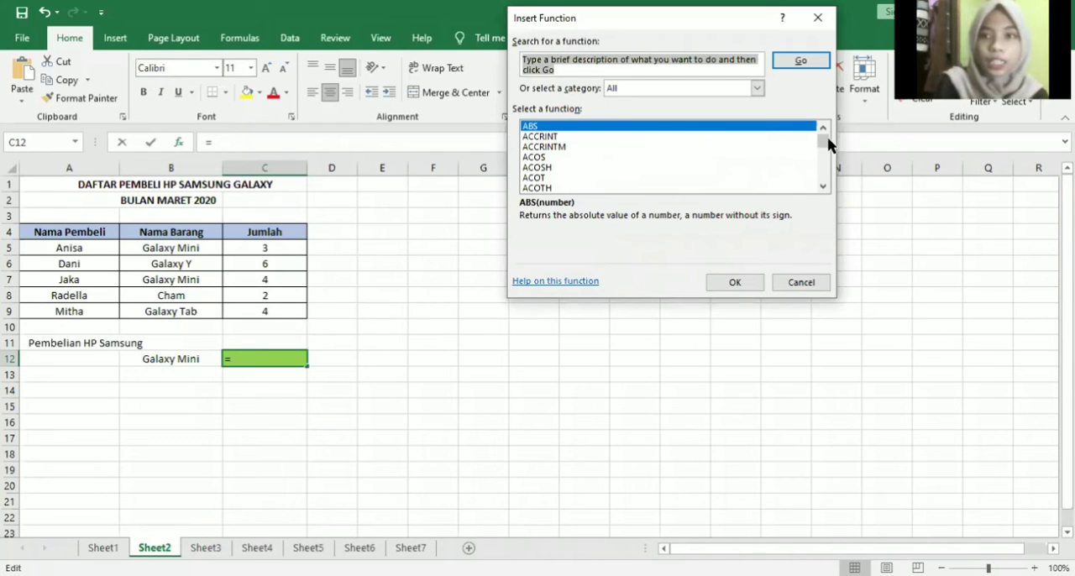
left_click_drag(823, 141, 823, 173)
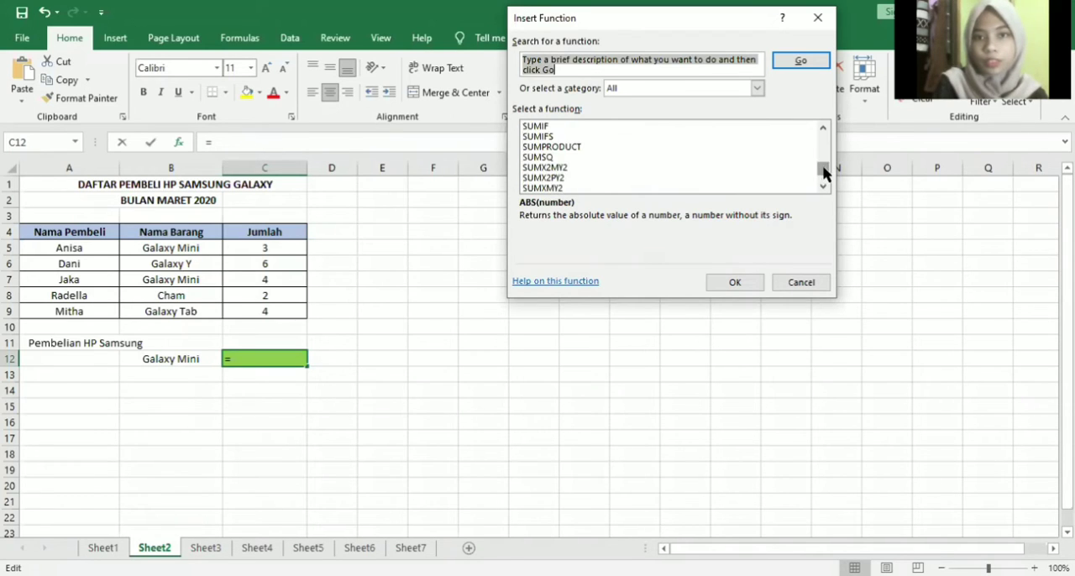
left_click(538, 127)
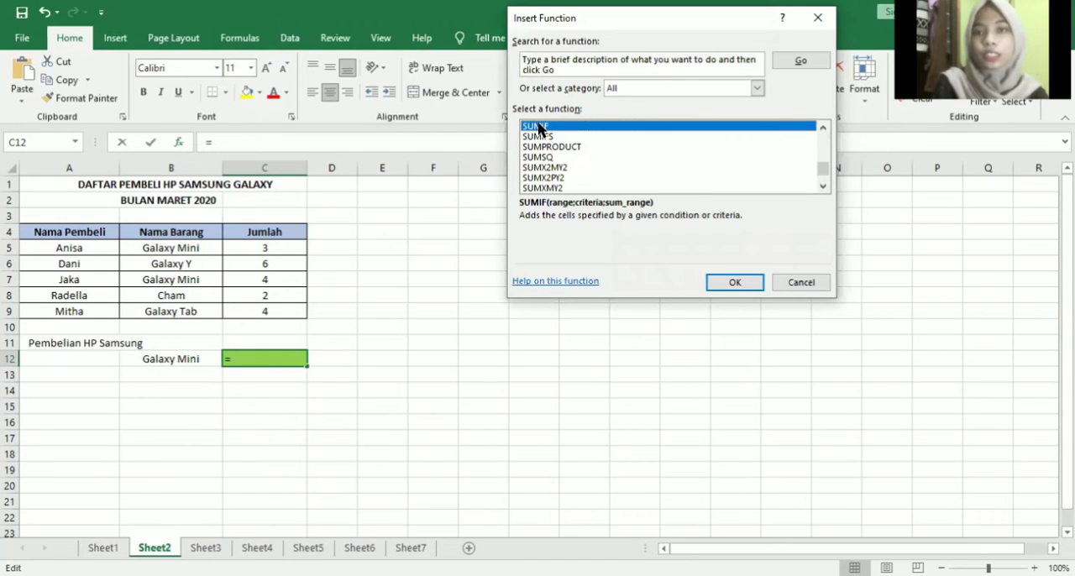
left_click(716, 284)
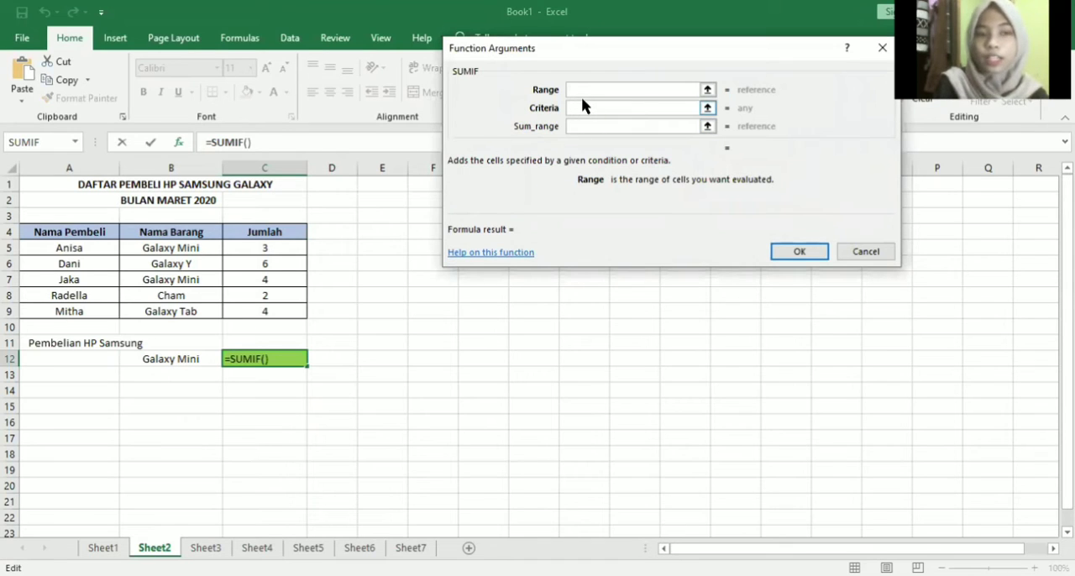
- Set the SUMIF range to the Nama Barang cells B5:B9 and the criteria to Galaxy Mini
left_click(150, 248)
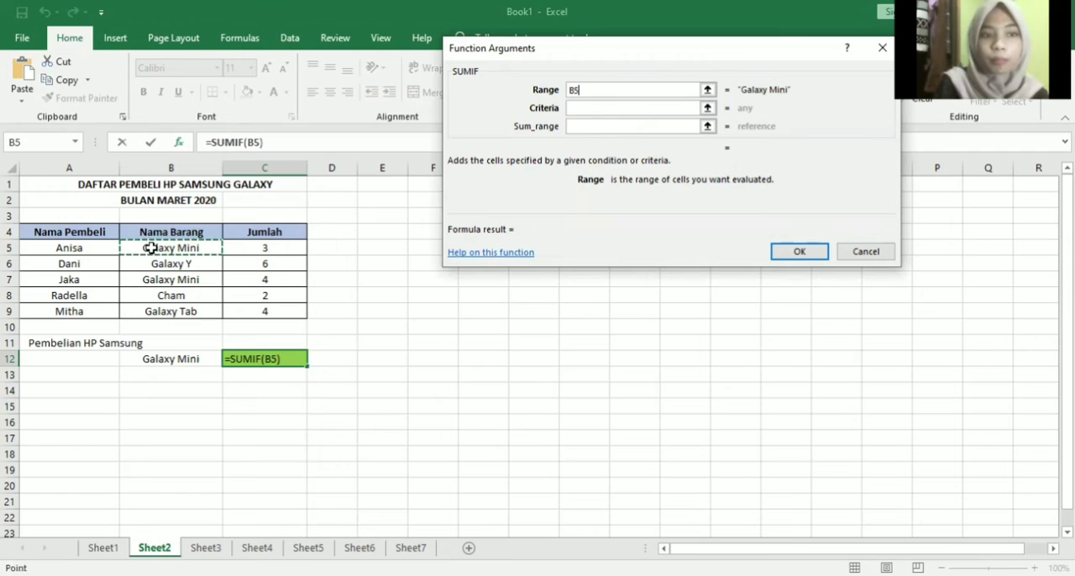
left_click(144, 310, "shift")
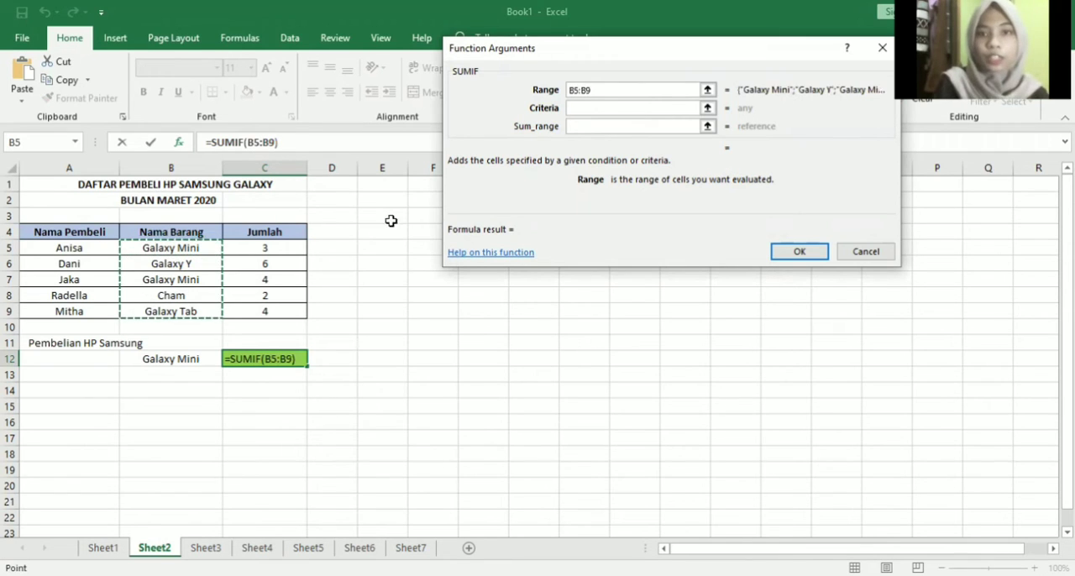
left_click(577, 109)
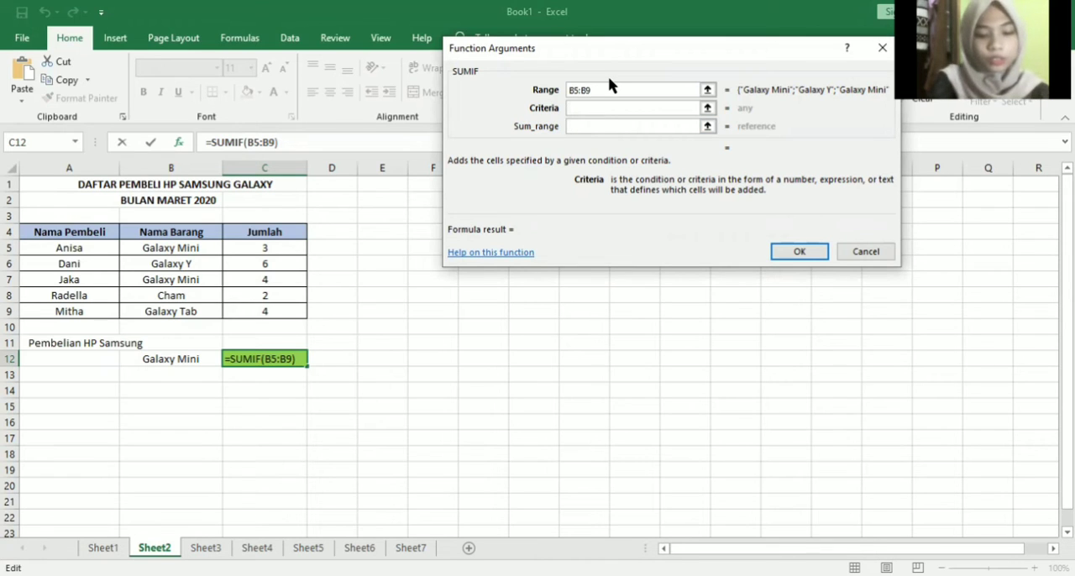
type("Galaxy Mini")
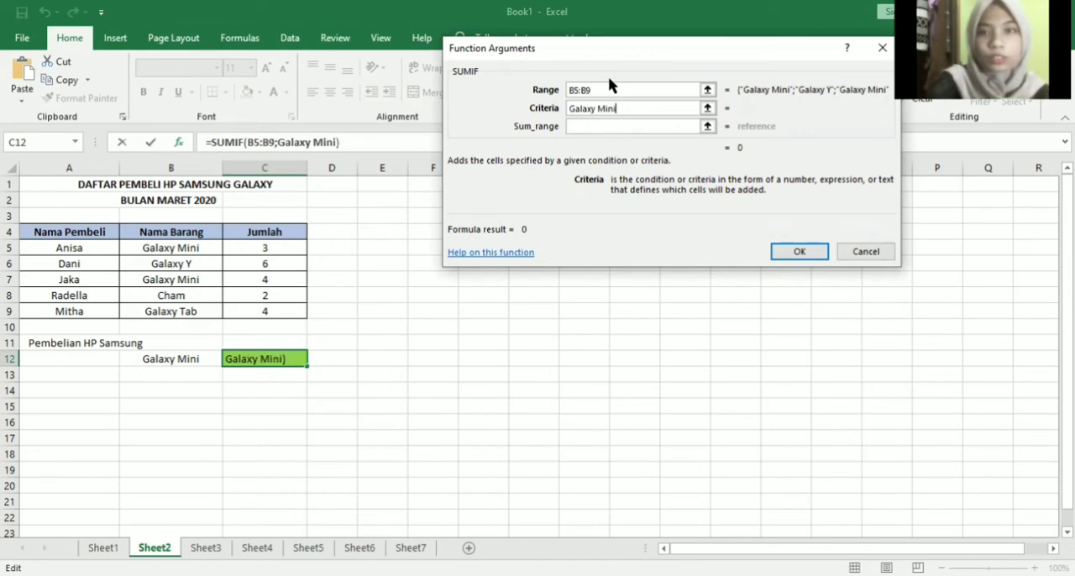
- Set the SUMIF sum range to the Jumlah cells C5:C9 and complete the formula in C12
left_click(587, 126)
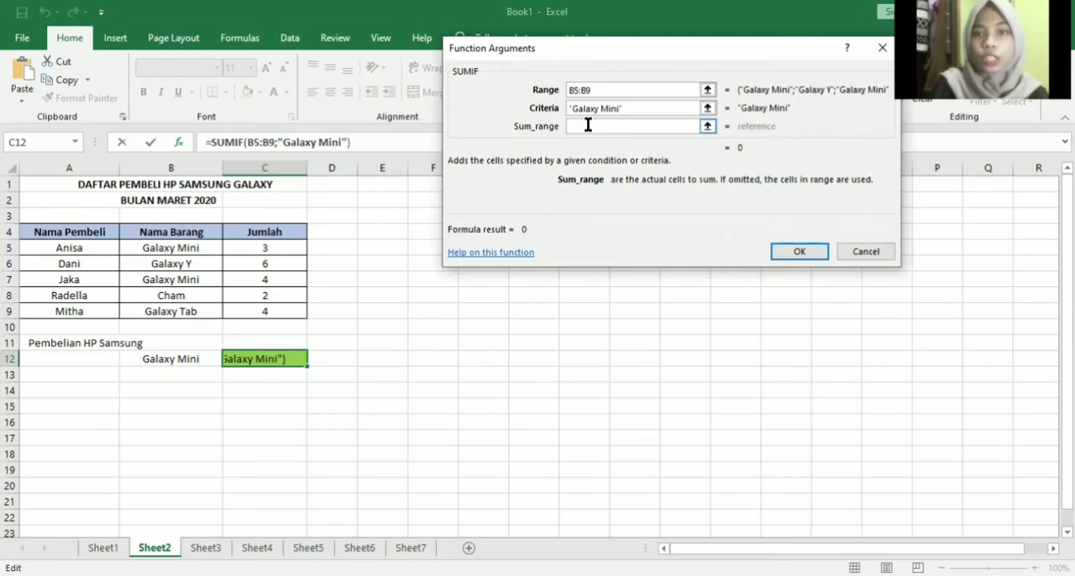
left_click(249, 249)
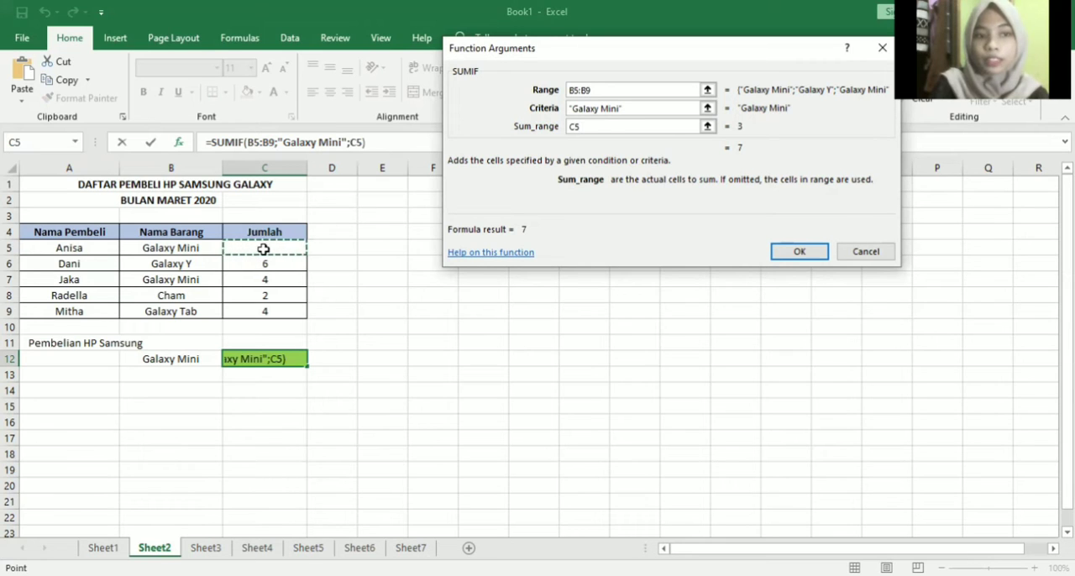
left_click(260, 308, "shift")
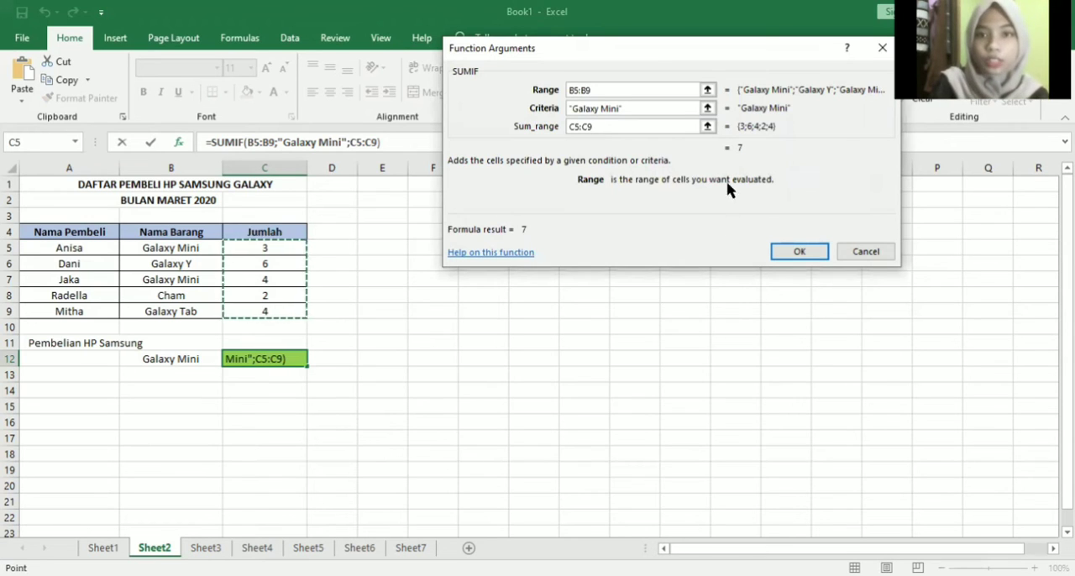
left_click(798, 253)
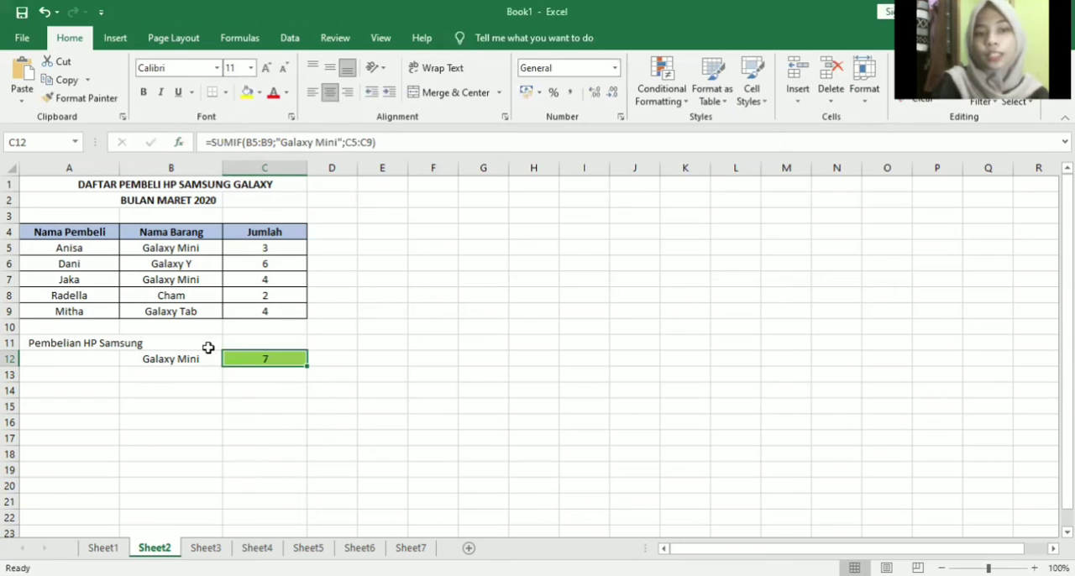